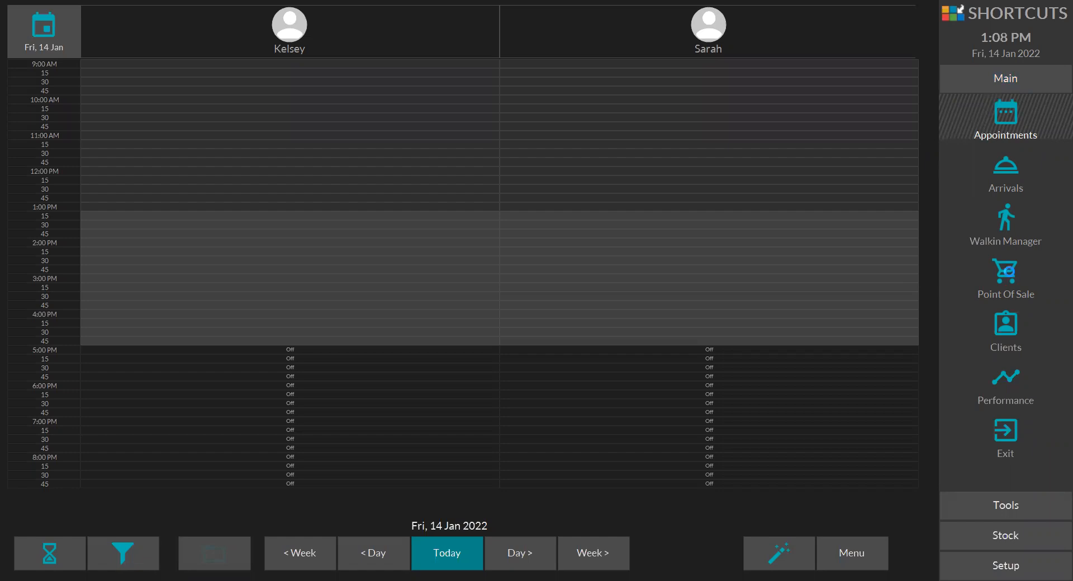
Step: Open the current day's transaction list from Point of Sale
left_click(1009, 273)
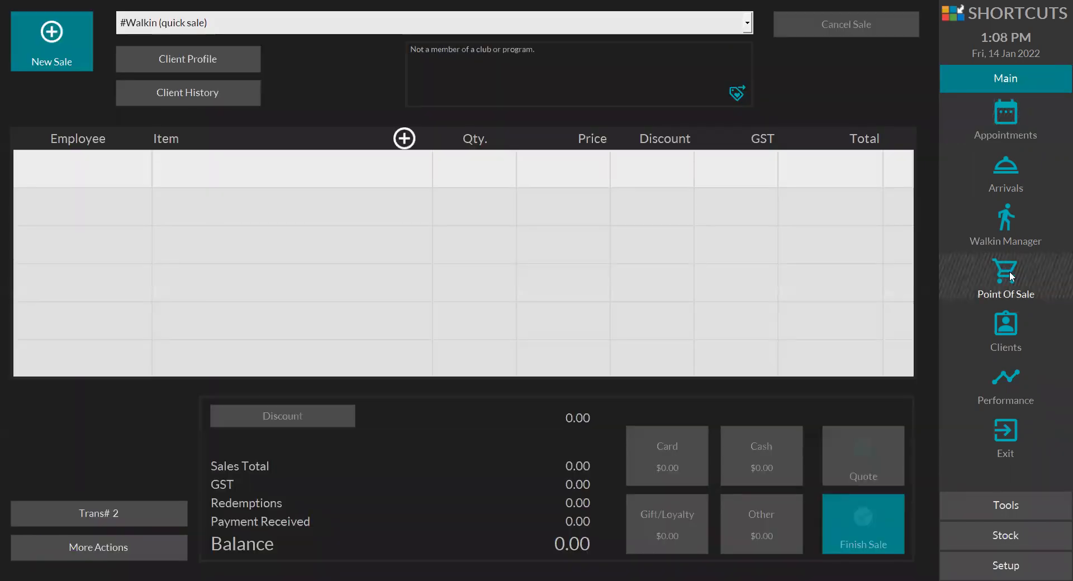
key("alt+Down")
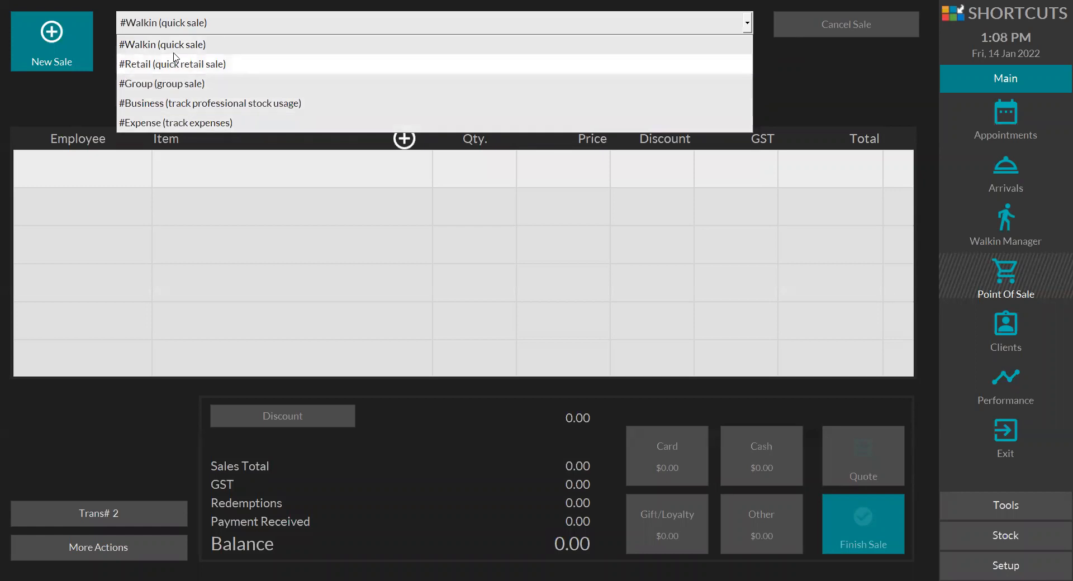
left_click(218, 23)
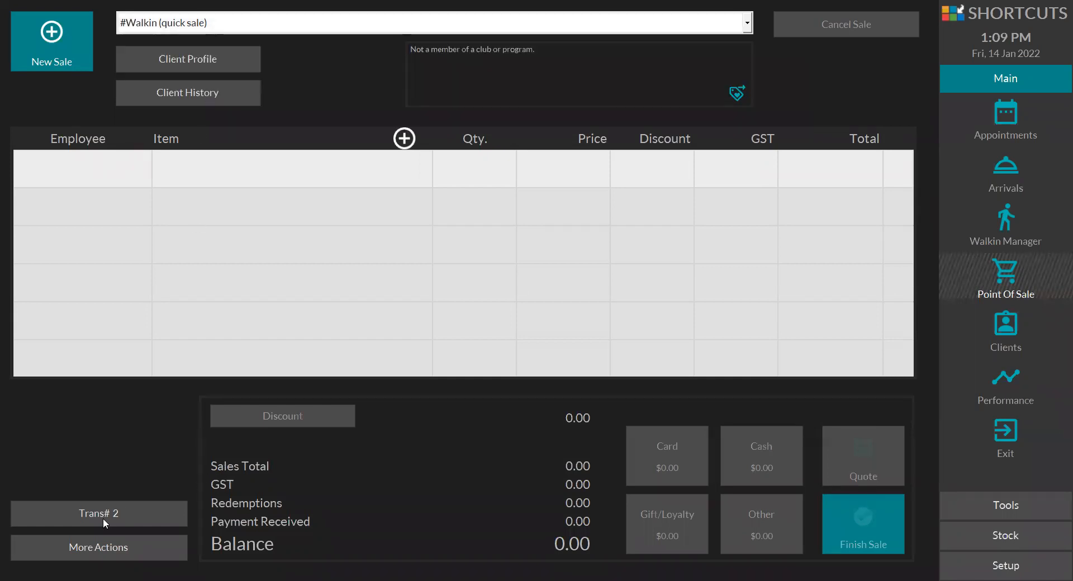
left_click(71, 518)
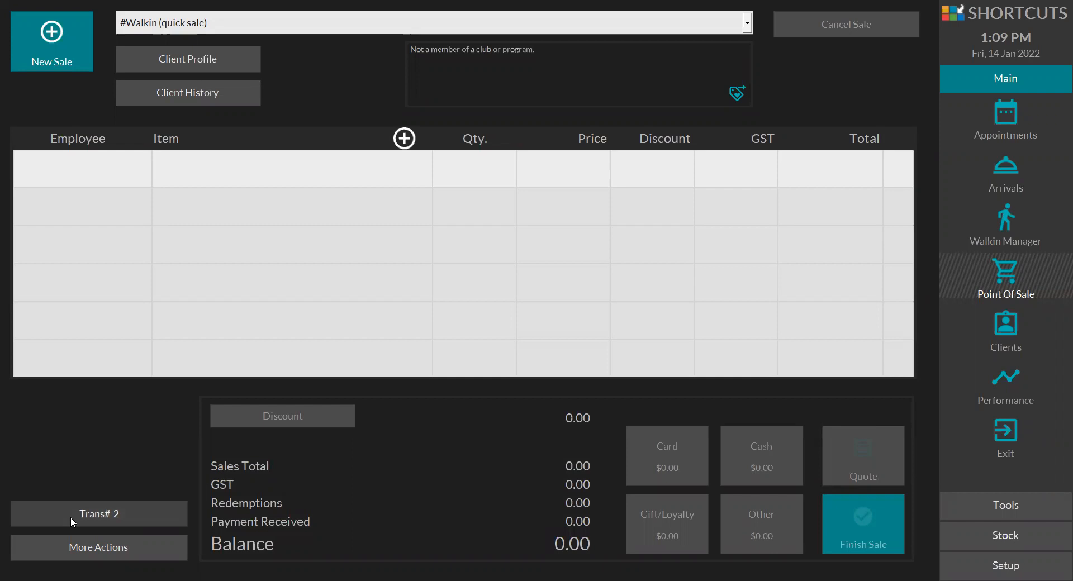
left_click(71, 518)
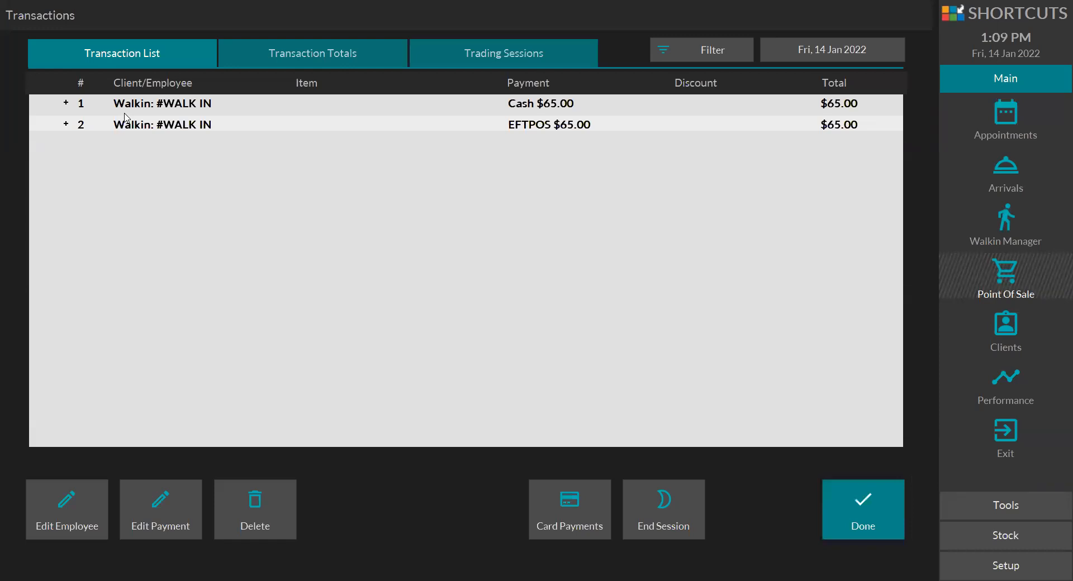
Step: Start ending the session with a previous float of 200 for register AUSNB115 and proceed to its cash count
left_click(673, 505)
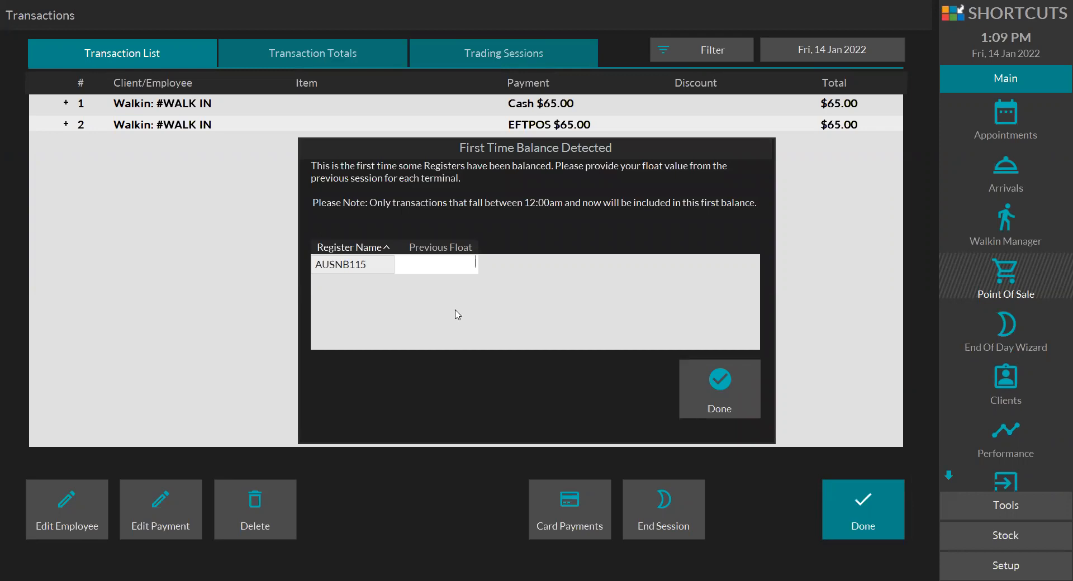
type("200")
left_click(702, 394)
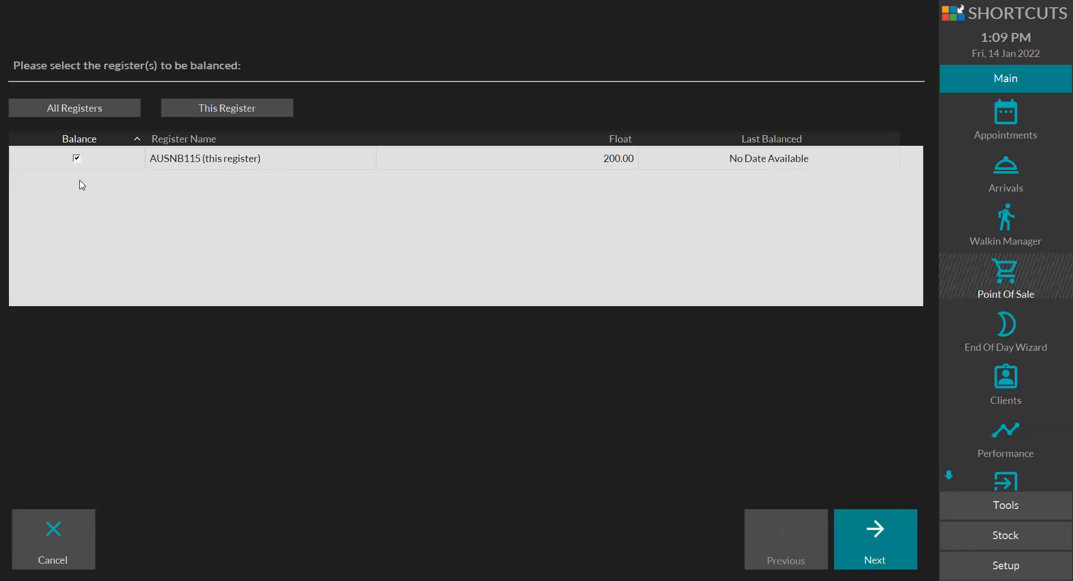
left_click(883, 542)
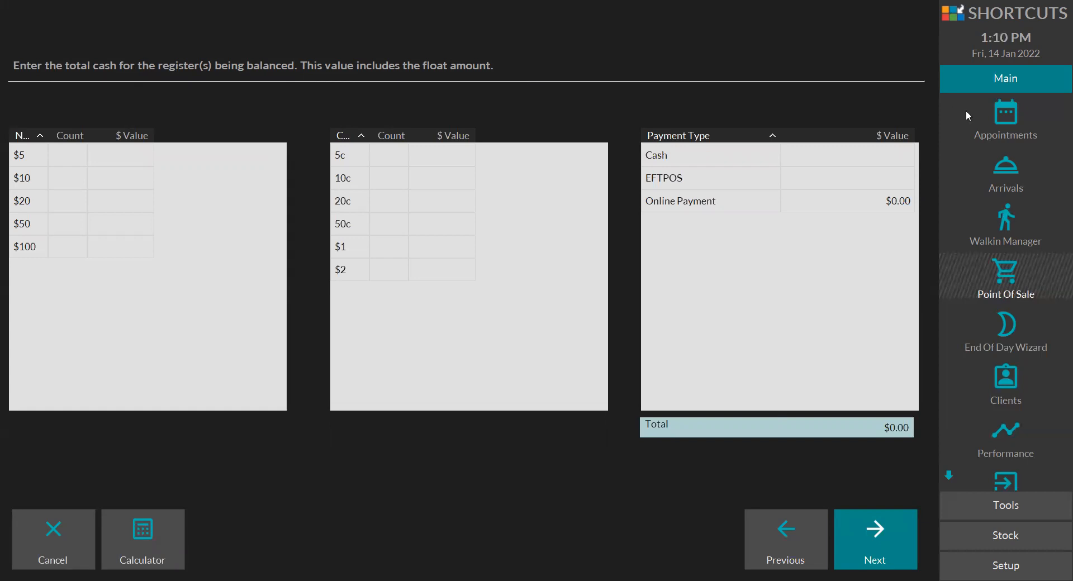
Step: Enter counted amounts of $65.00 for Cash and $65.00 for EFTPOS in the payment type totals
left_click(887, 164)
left_click(887, 162)
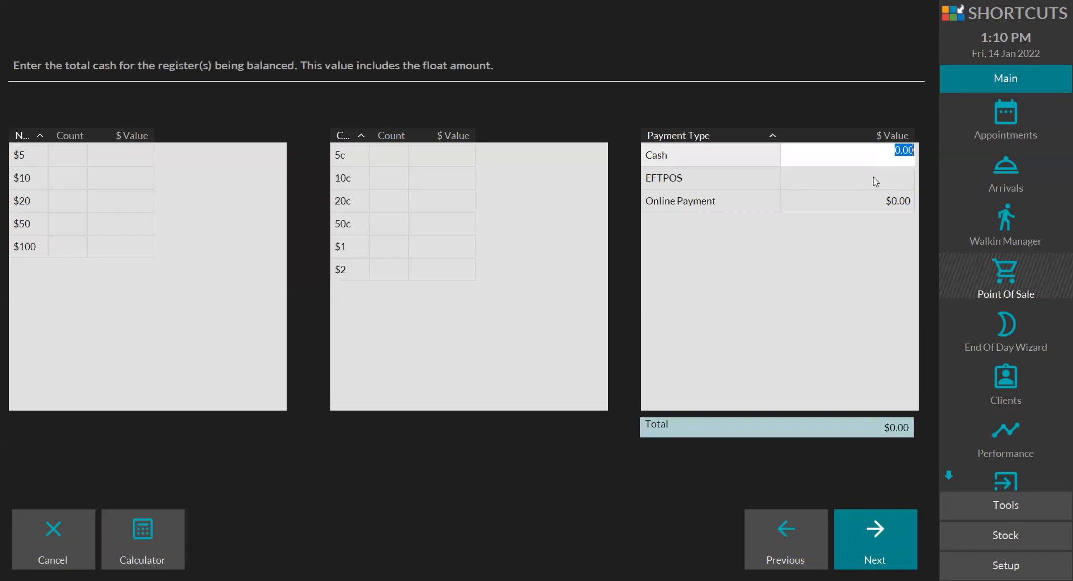
left_click(875, 182)
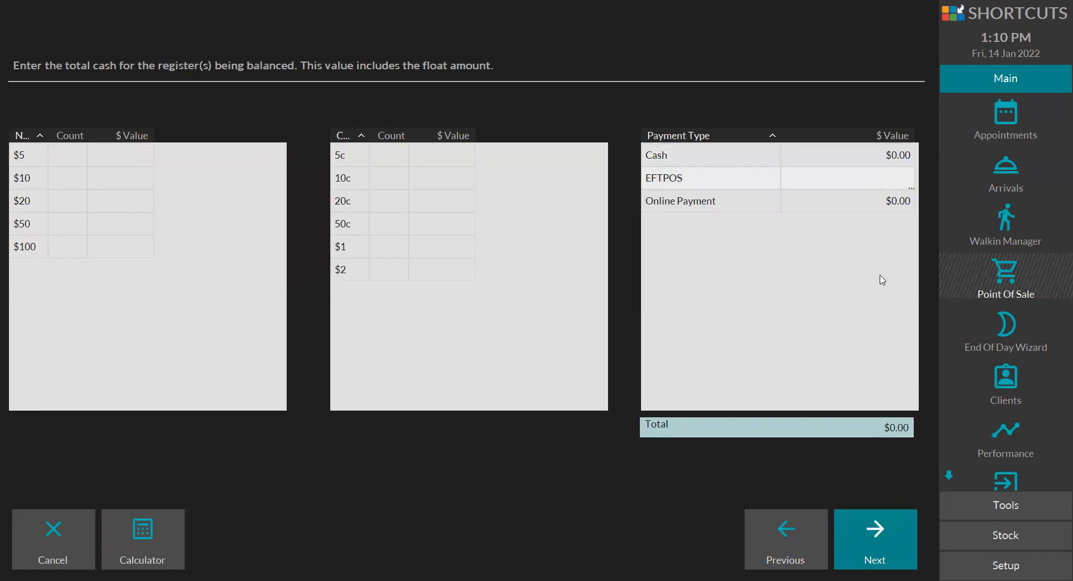
left_click(864, 159)
left_click(874, 155)
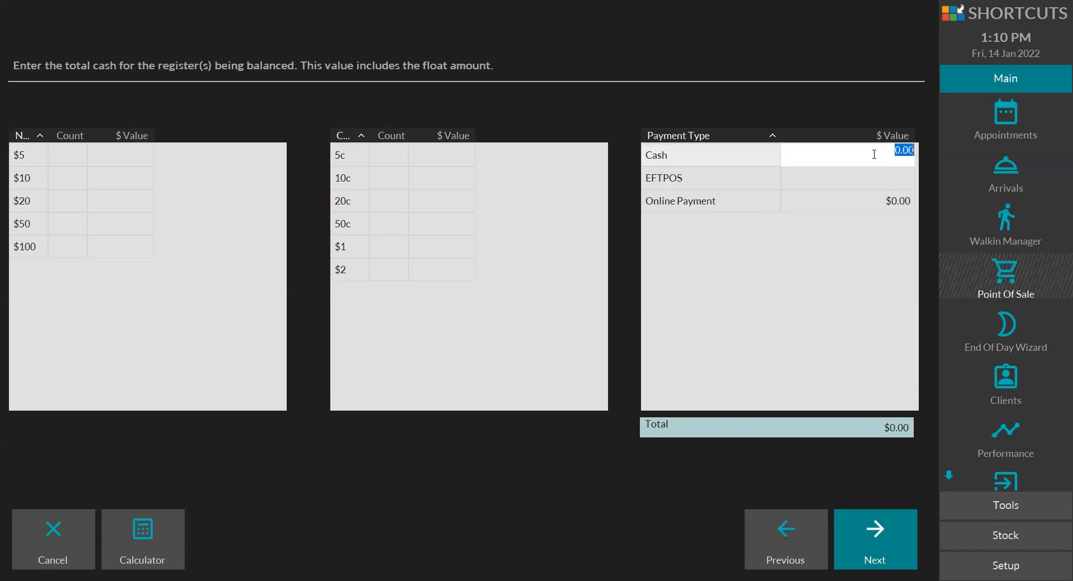
type("65")
left_click(878, 178)
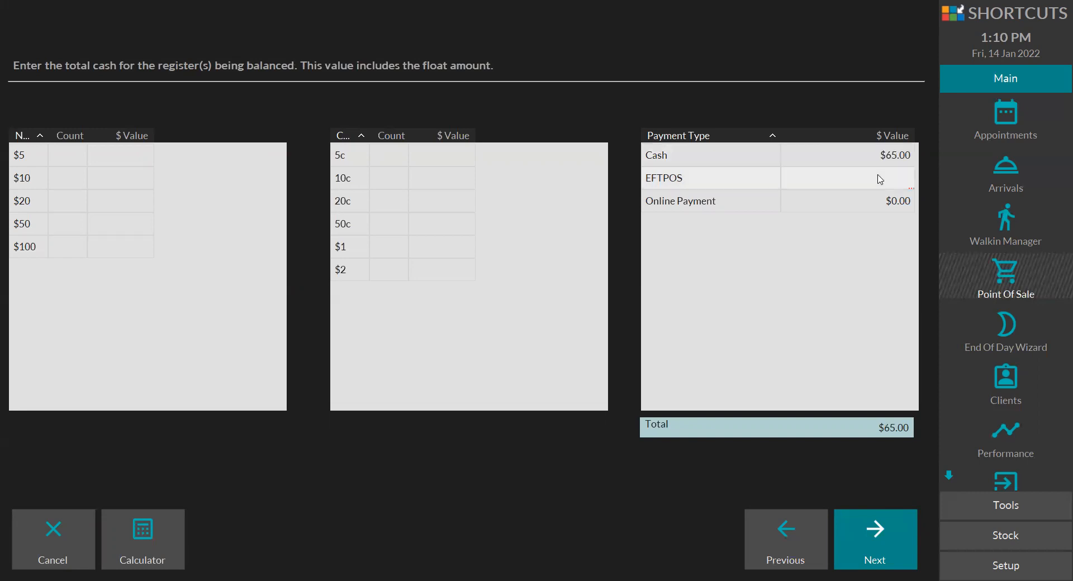
left_click(879, 178)
type("65")
left_click(879, 157)
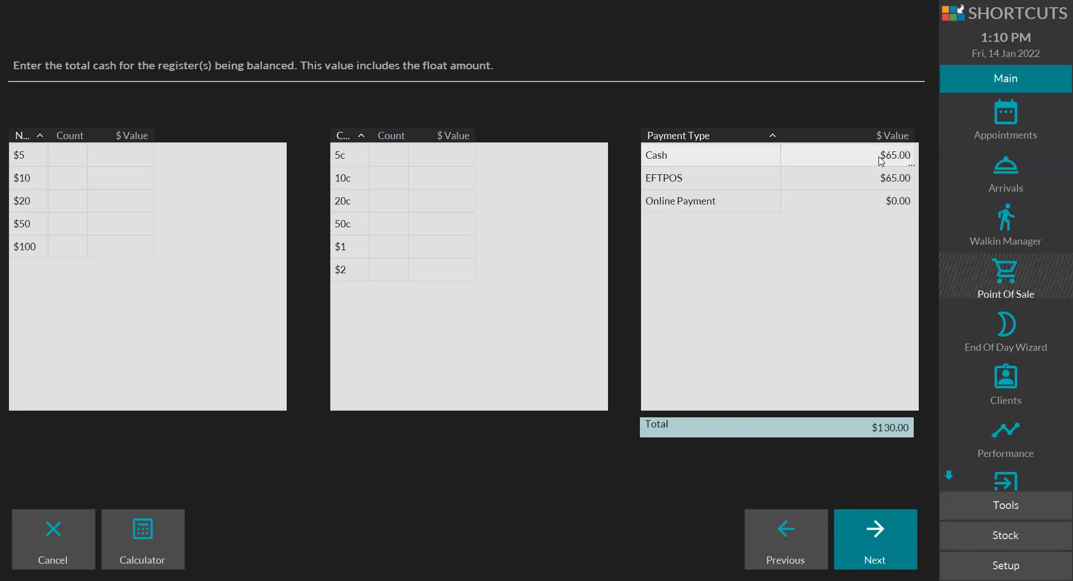
left_click(881, 160)
left_click(877, 179)
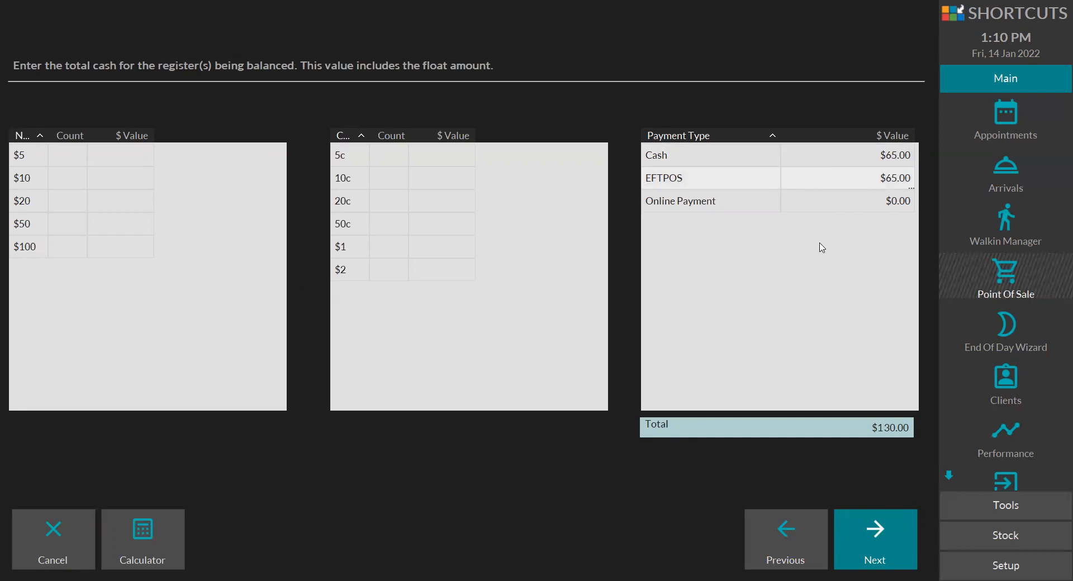
left_click(889, 180)
left_click(888, 164)
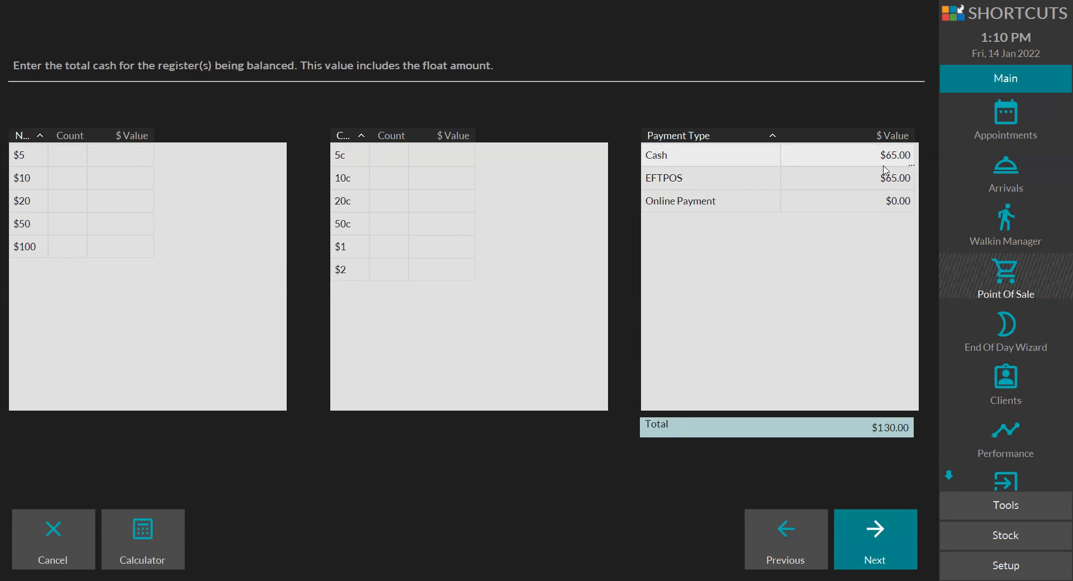
left_click(67, 157)
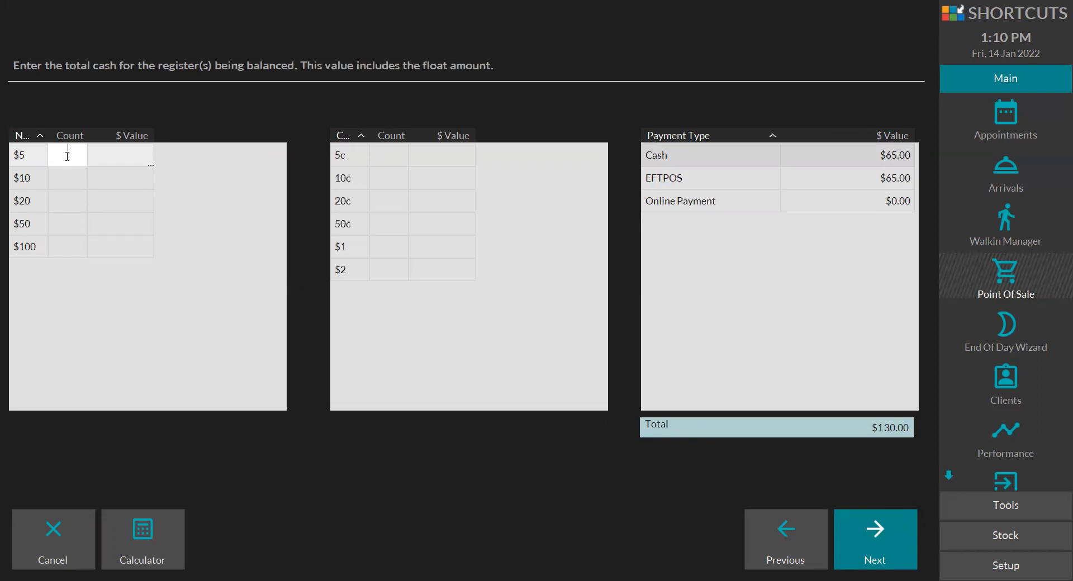
left_click(392, 157)
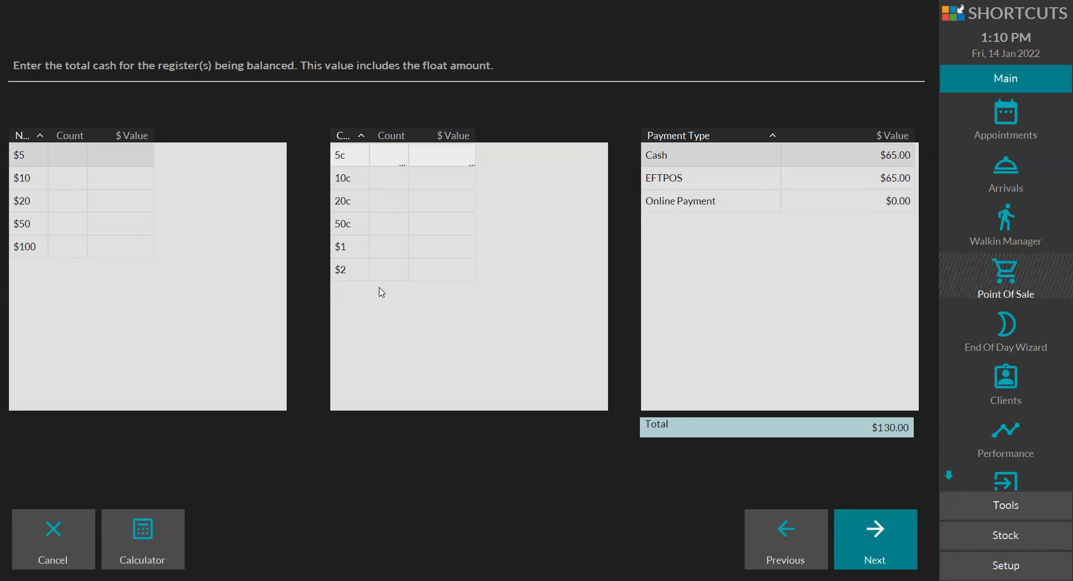
left_click(875, 183)
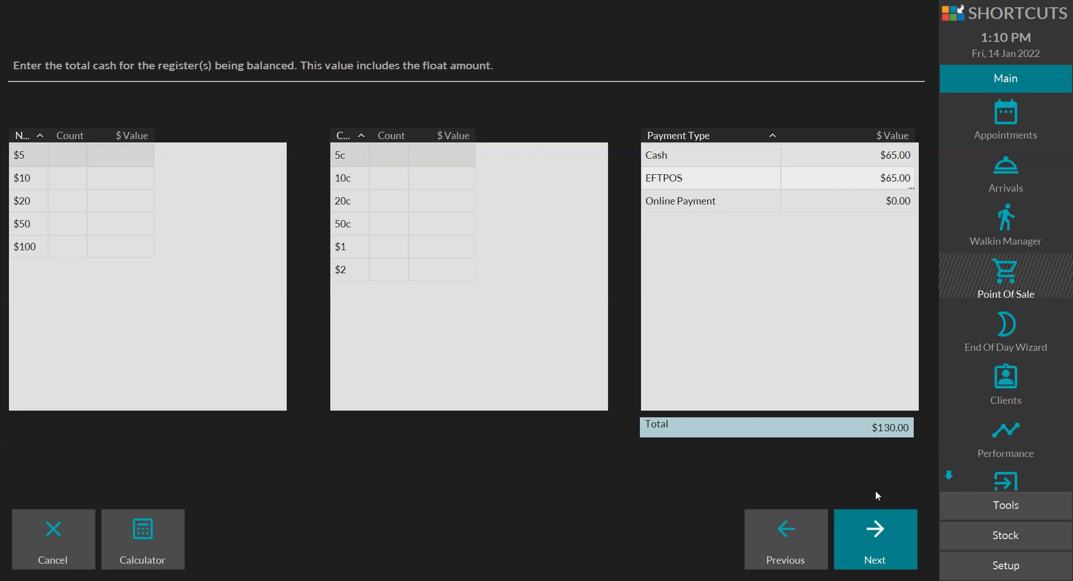
Step: Submit the counted amounts and confirm that the terminal selection and float are correct
left_click(876, 531)
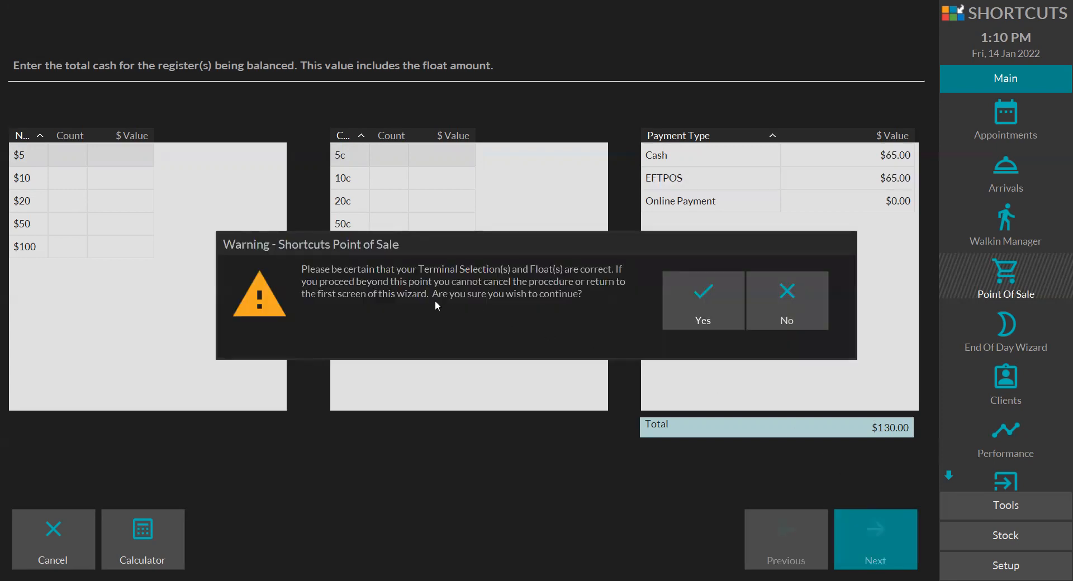
left_click(686, 304)
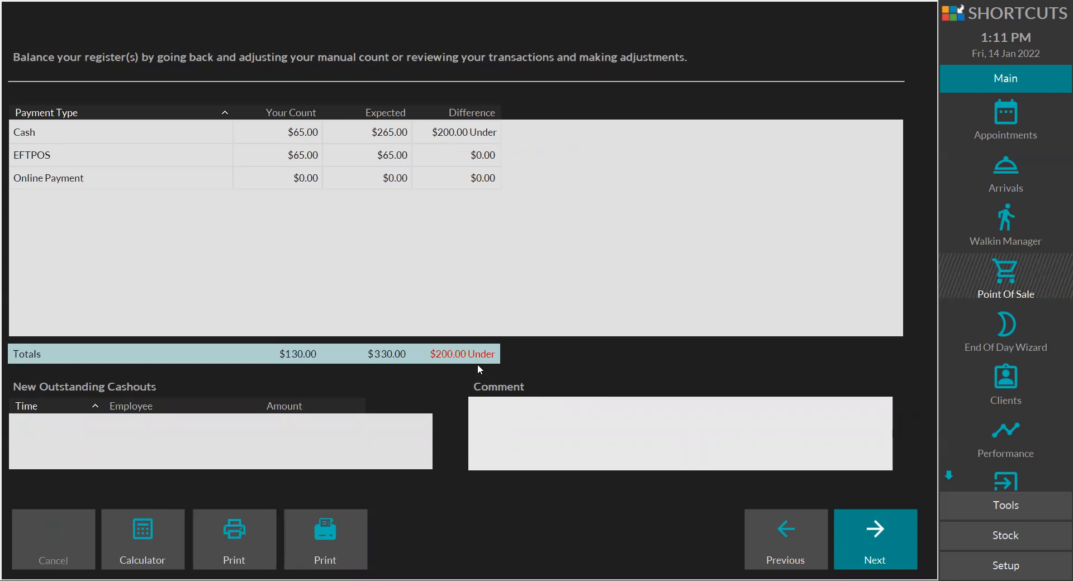
Step: Return to the count entry, set the Cash amount to $265.00 and resubmit the count for comparison
left_click(784, 556)
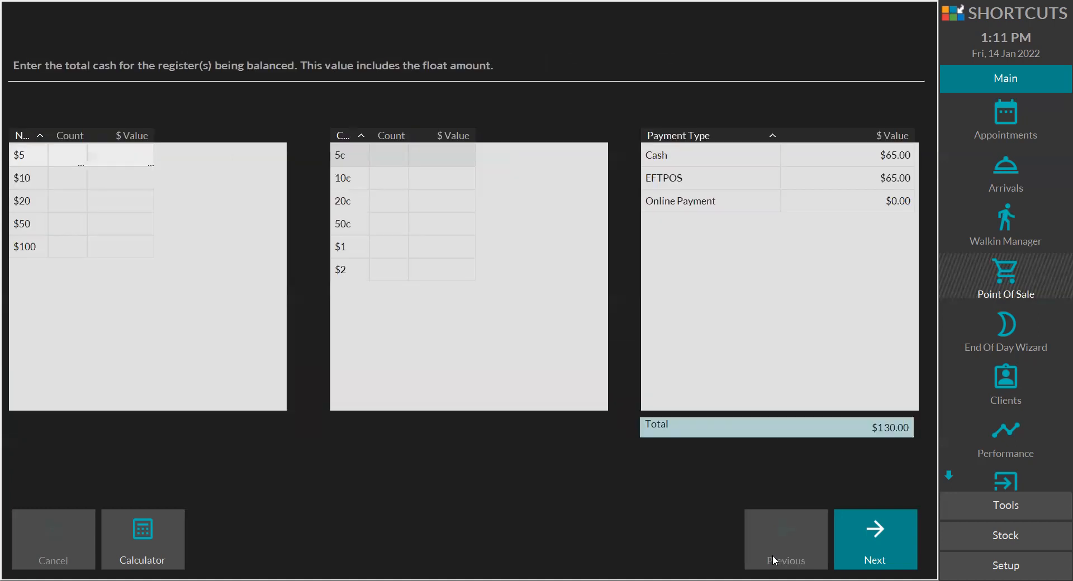
left_click(800, 162)
left_click(862, 158)
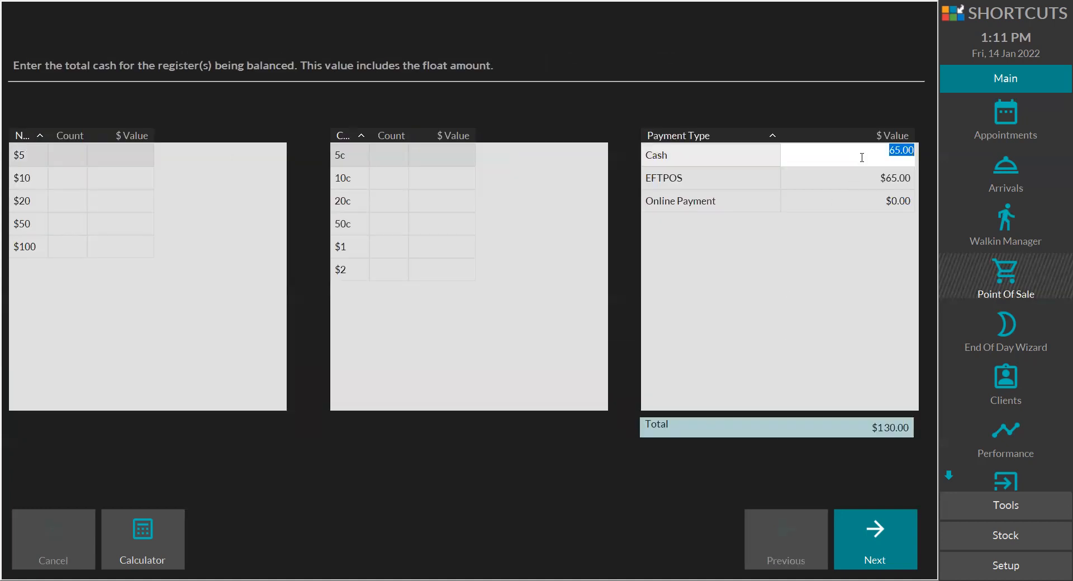
type("265")
left_click(904, 201)
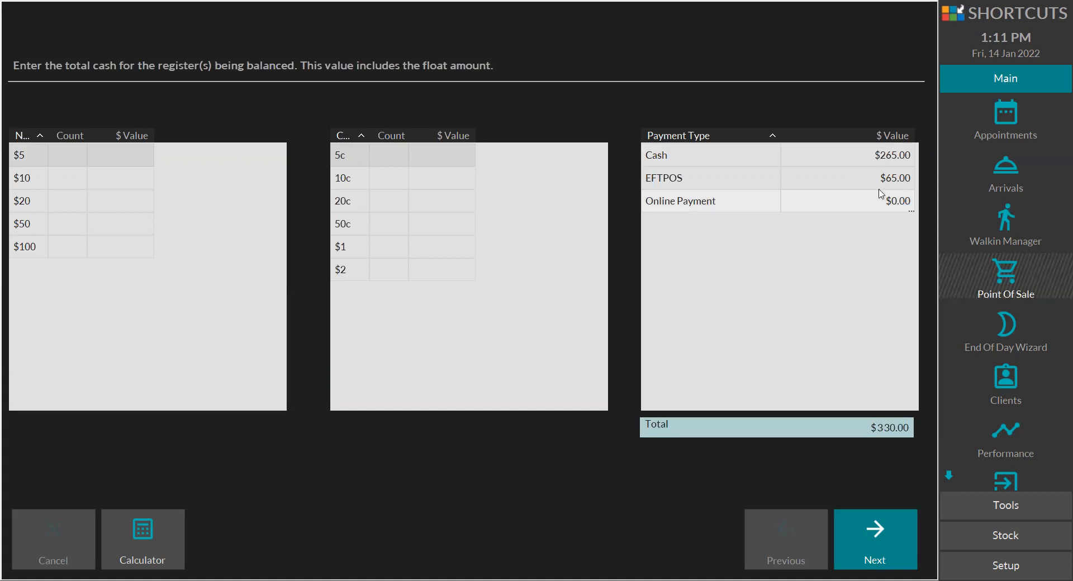
left_click(850, 538)
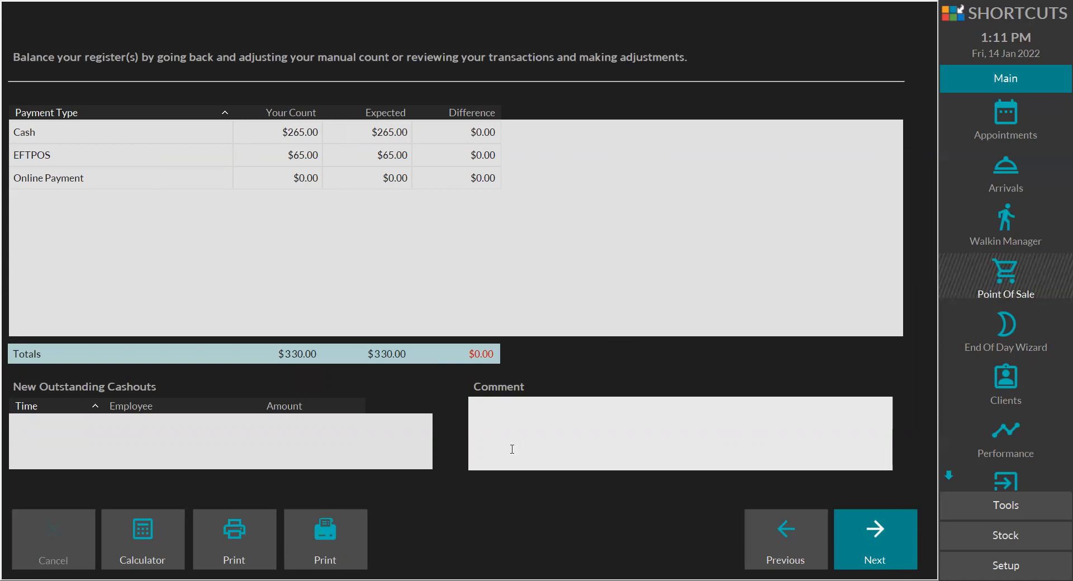
Step: Review the day's transactions in Point of Sale and return to the End Of Day Wizard
left_click(1012, 277)
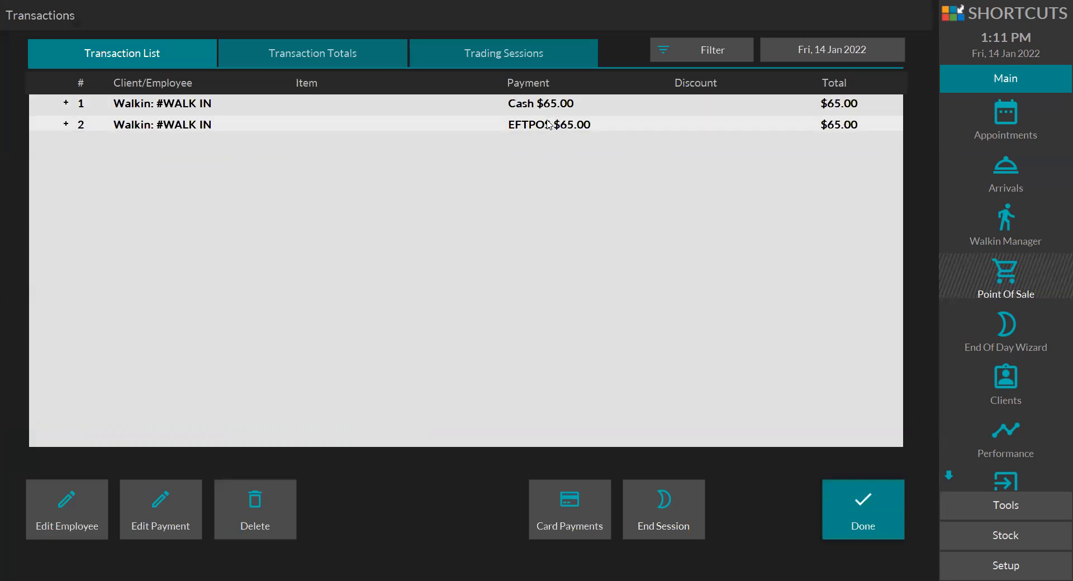
left_click(868, 506)
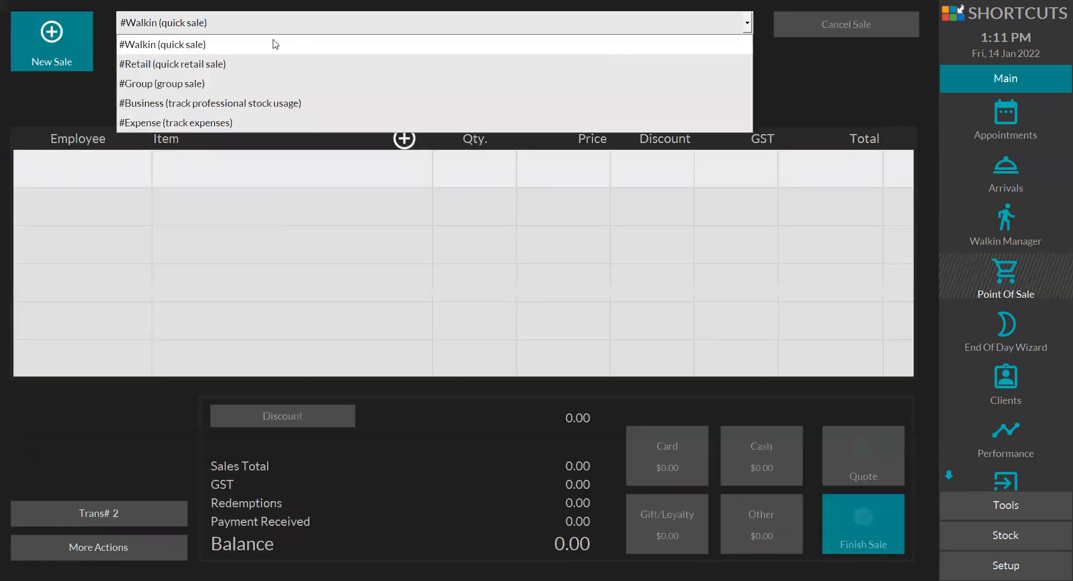
left_click(192, 26)
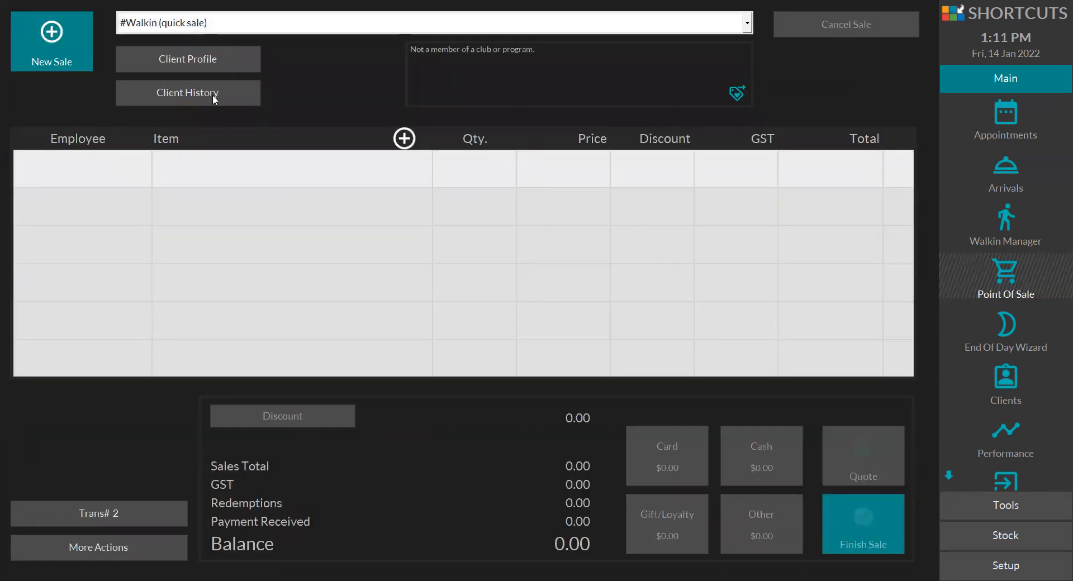
left_click(1000, 334)
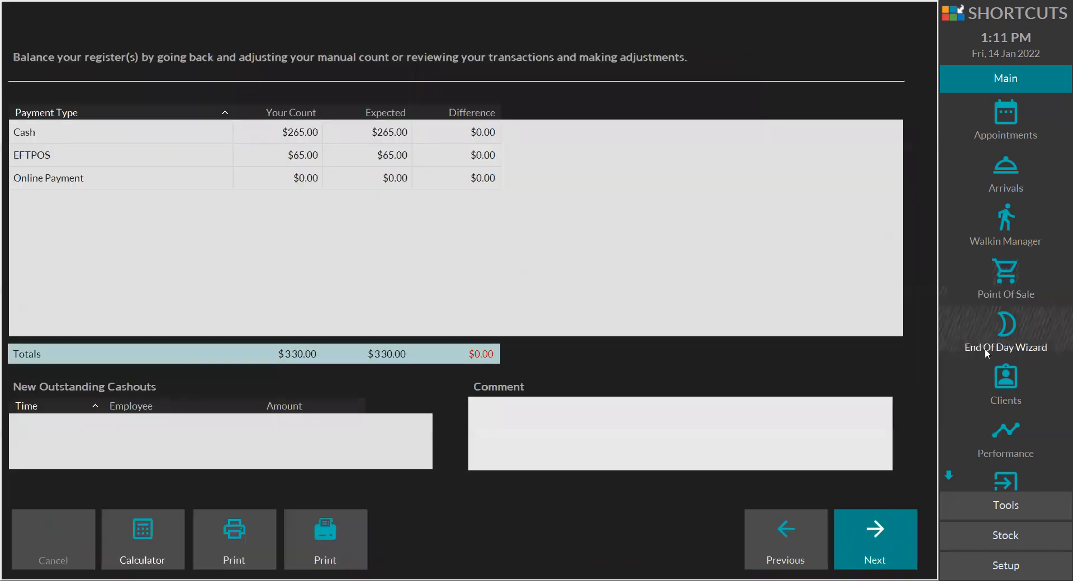
Step: Go back to check the entered Cash and EFTPOS amounts and return to the balance comparison
left_click(789, 541)
left_click(849, 145)
left_click(849, 151)
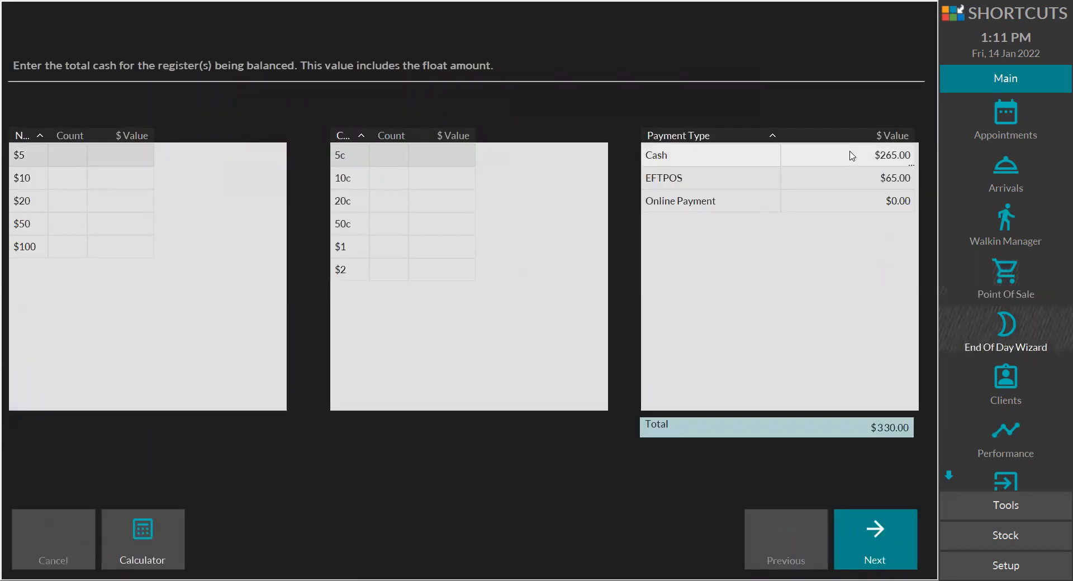
left_click(861, 183)
left_click(863, 188)
left_click(842, 541)
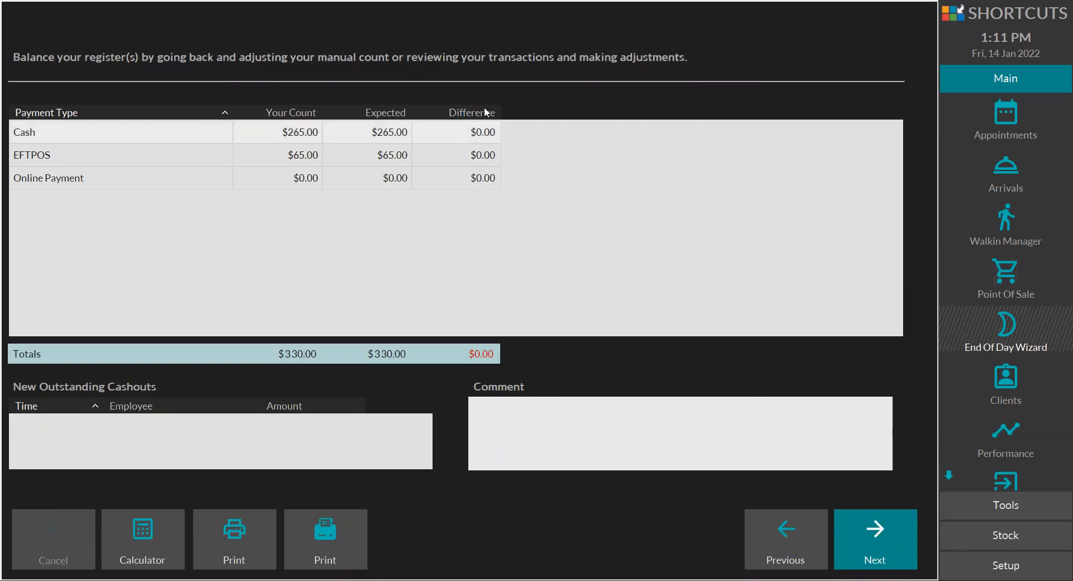
Step: Accept the register balance without a comment and confirm the ending cash in the drawer
left_click(776, 462)
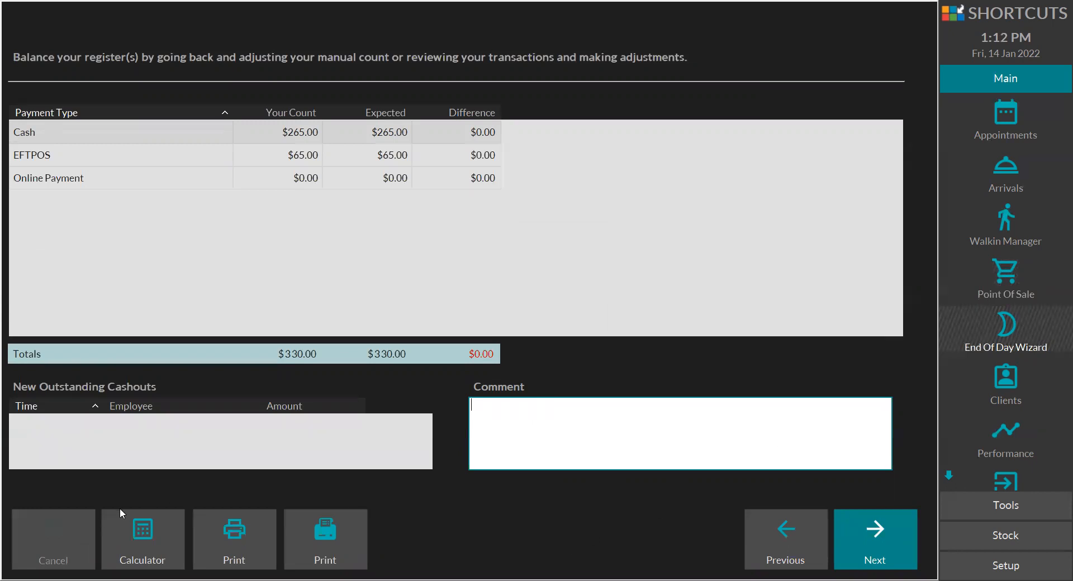
left_click(155, 535)
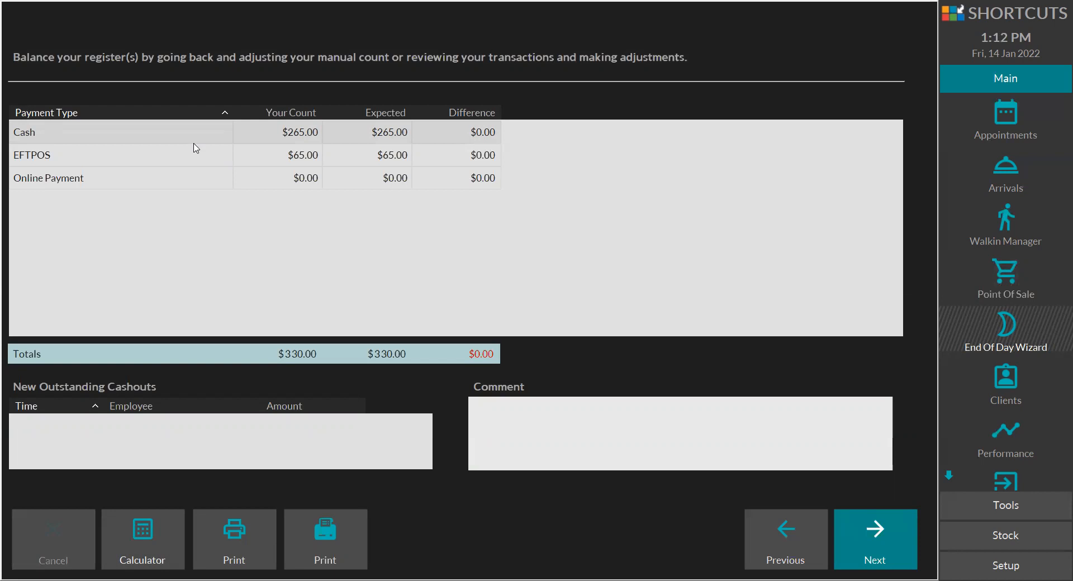
left_click(896, 543)
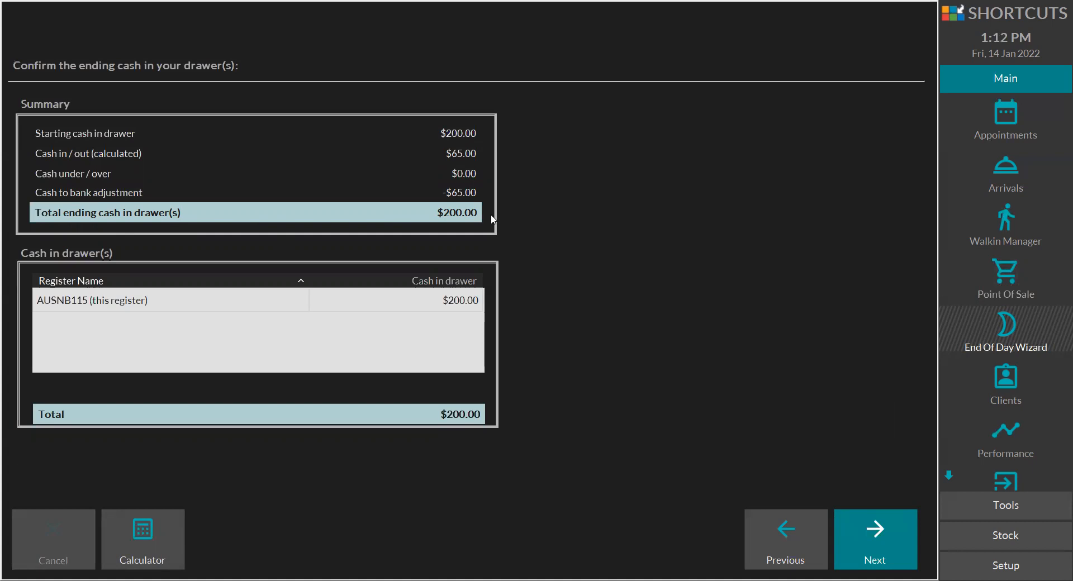
left_click(897, 528)
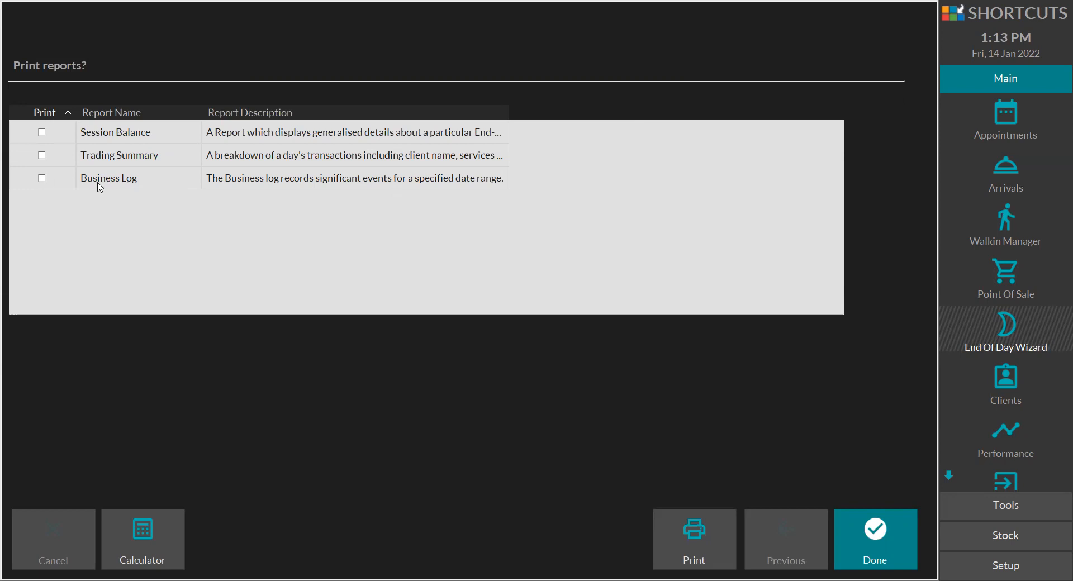
Step: Toggle the print selections for the Session Balance and Trading Summary reports and finish the End Of Day Wizard
left_click(50, 138)
left_click(47, 157)
left_click(44, 156)
left_click(44, 133)
left_click(908, 532)
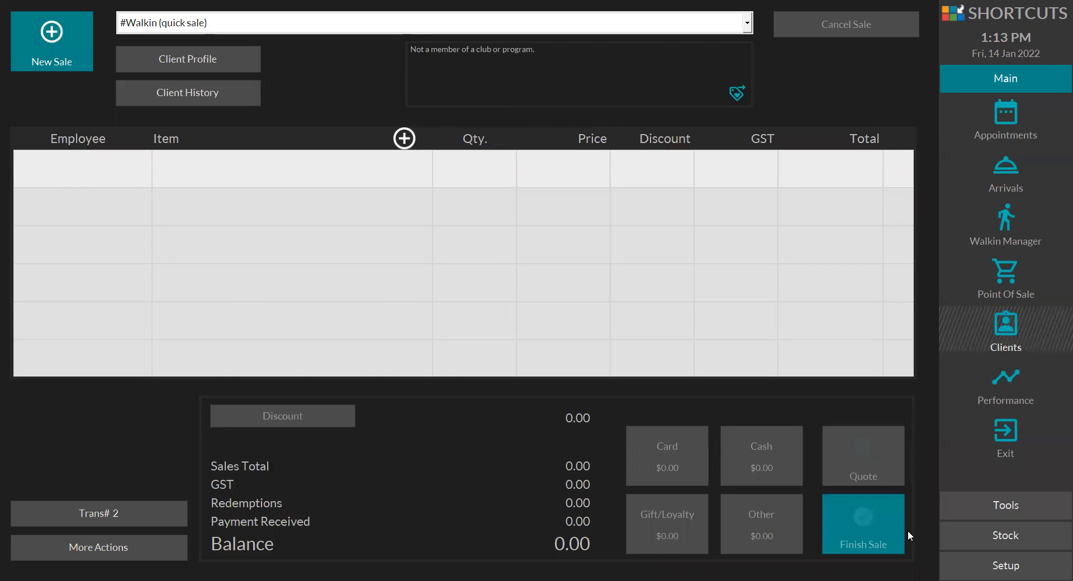
Step: Generate the Session Balance report from the End Of Day reports for session 1
left_click(971, 506)
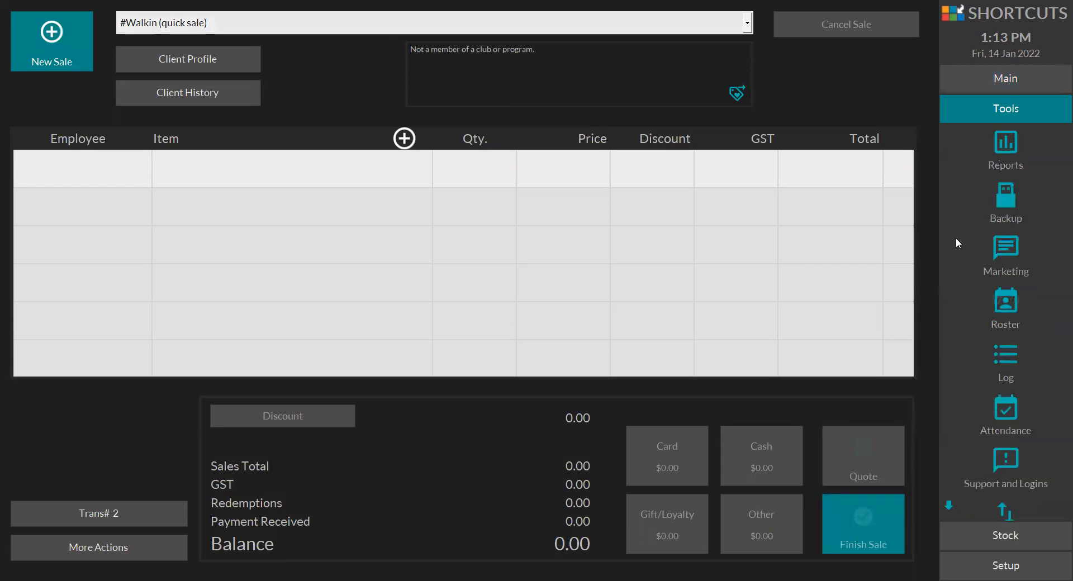
left_click(1000, 147)
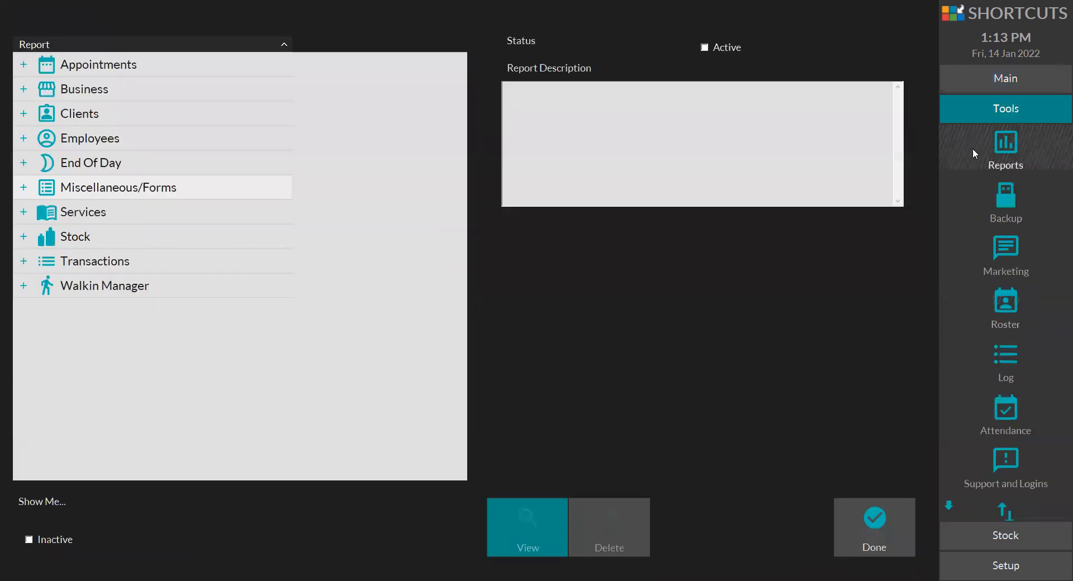
left_click(25, 163)
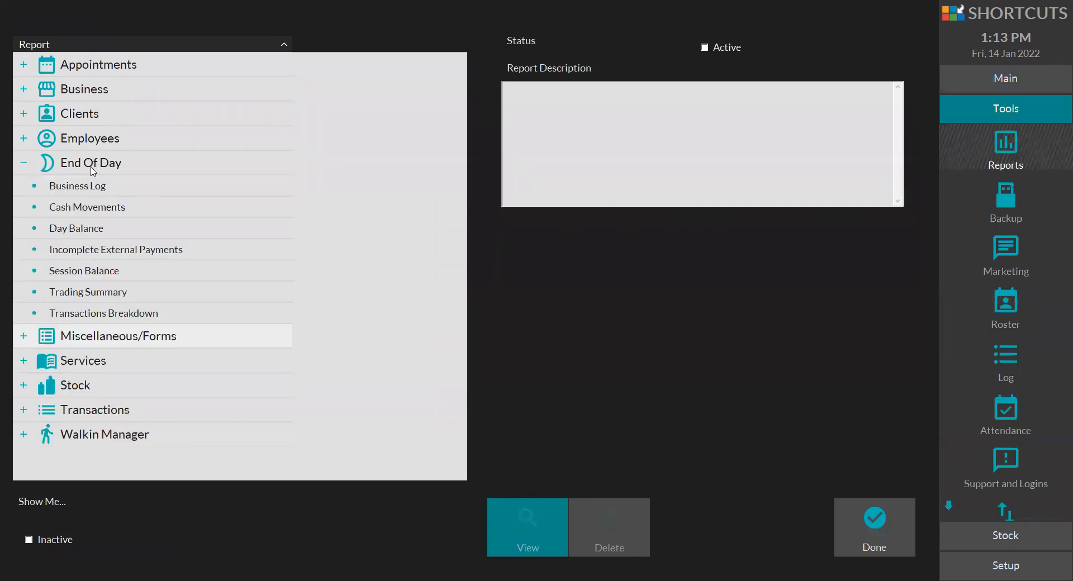
left_click(85, 270)
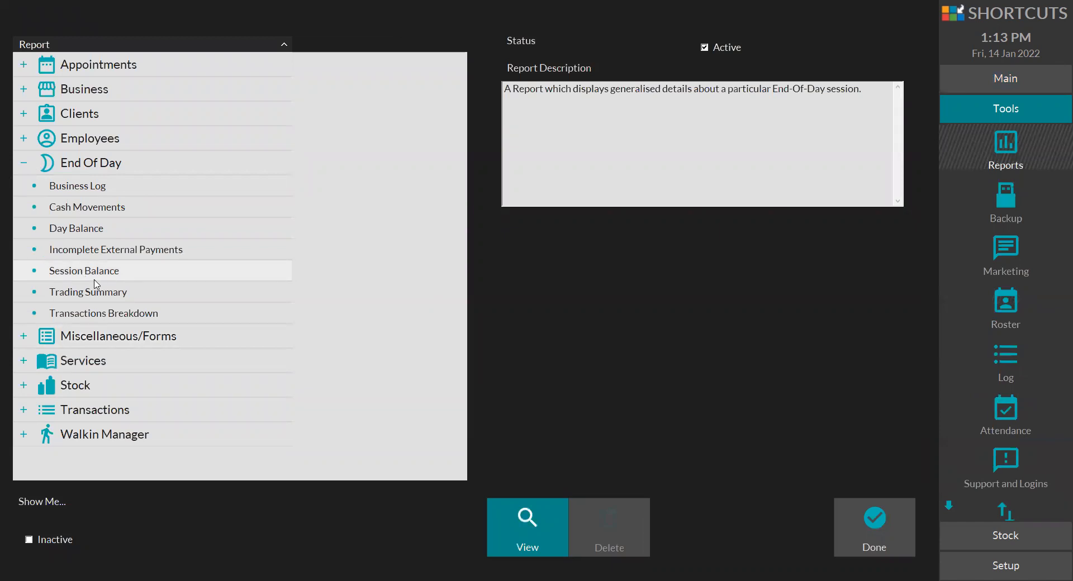
left_click(535, 533)
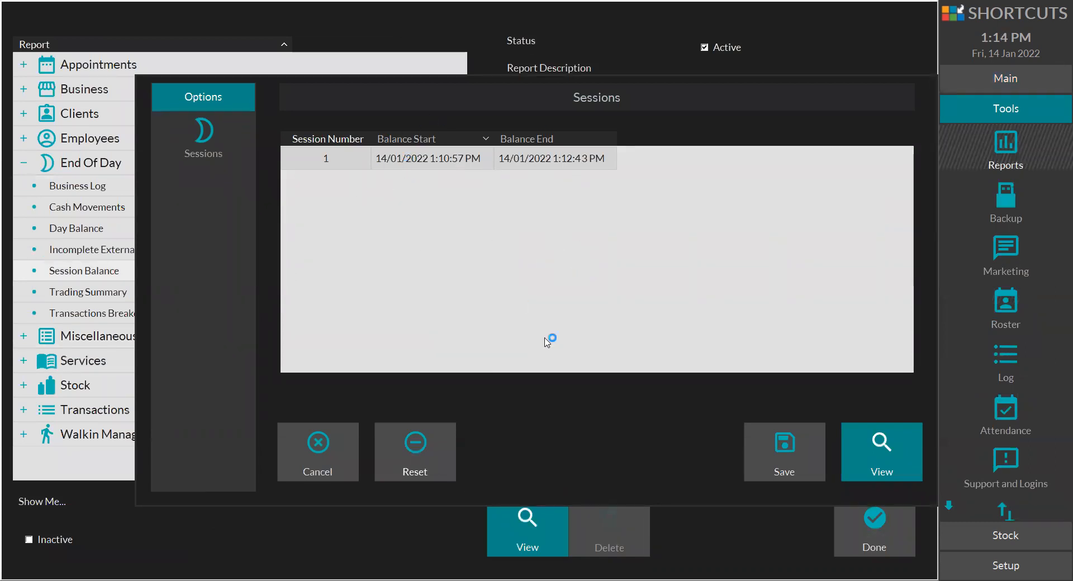
left_click(859, 448)
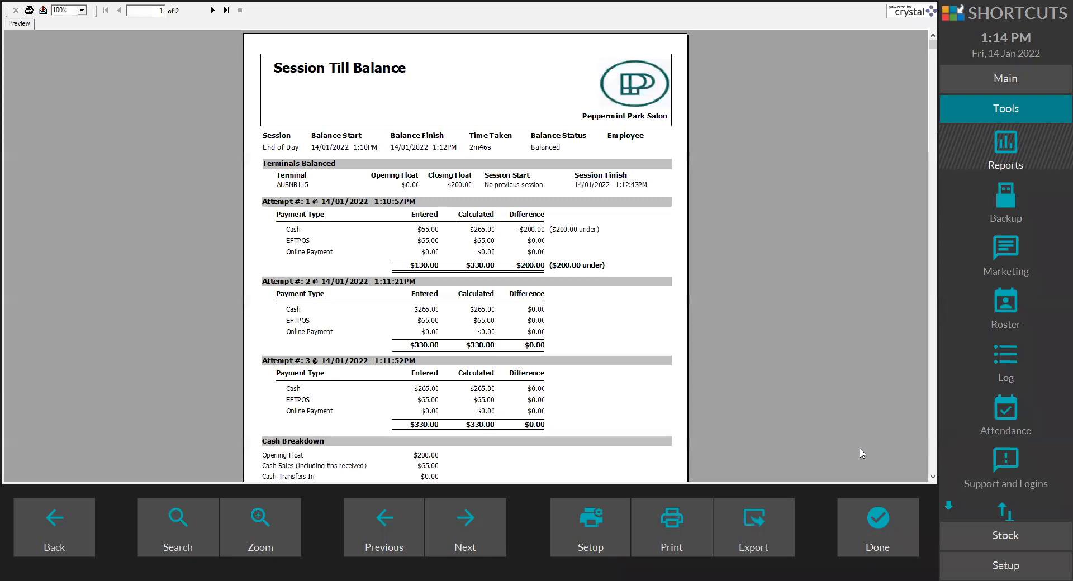
Step: Check the report's export options without exporting, and examine its session details, balance status, balancing attempts and cash breakdown
left_click(780, 539)
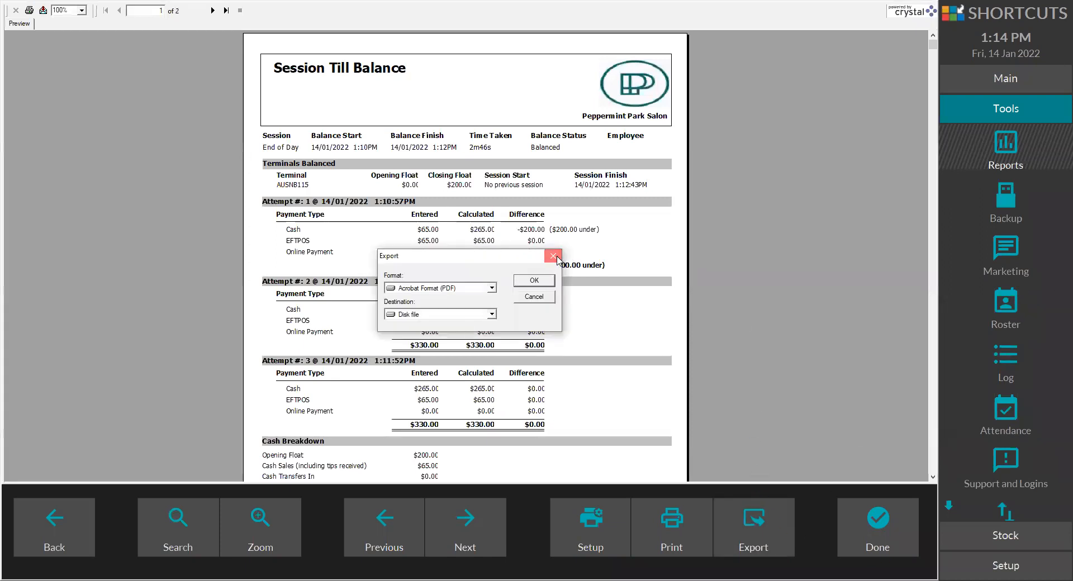
left_click(554, 255)
left_click(557, 149)
left_click(575, 138)
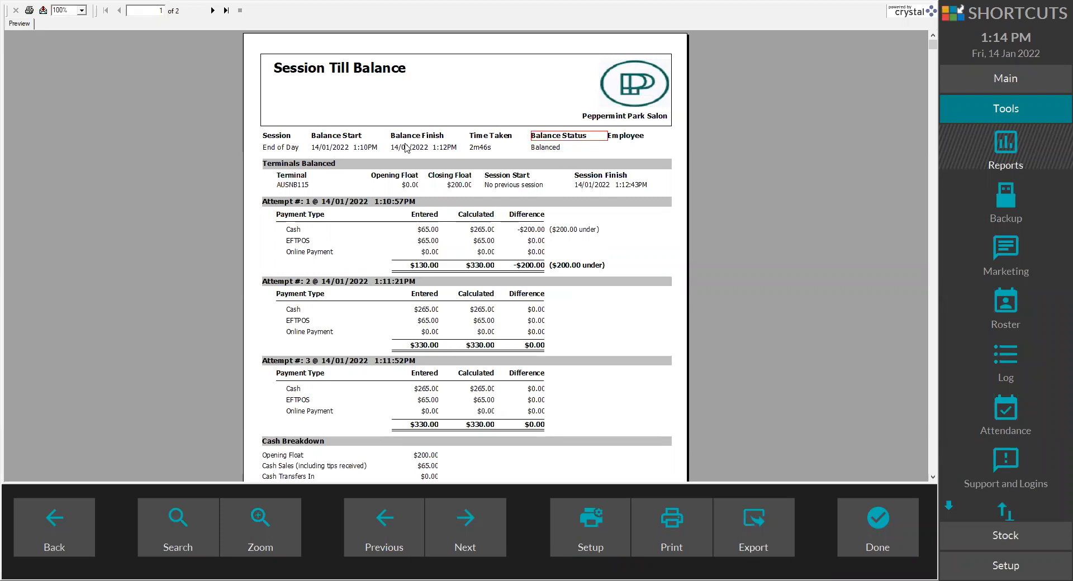
left_click(346, 147)
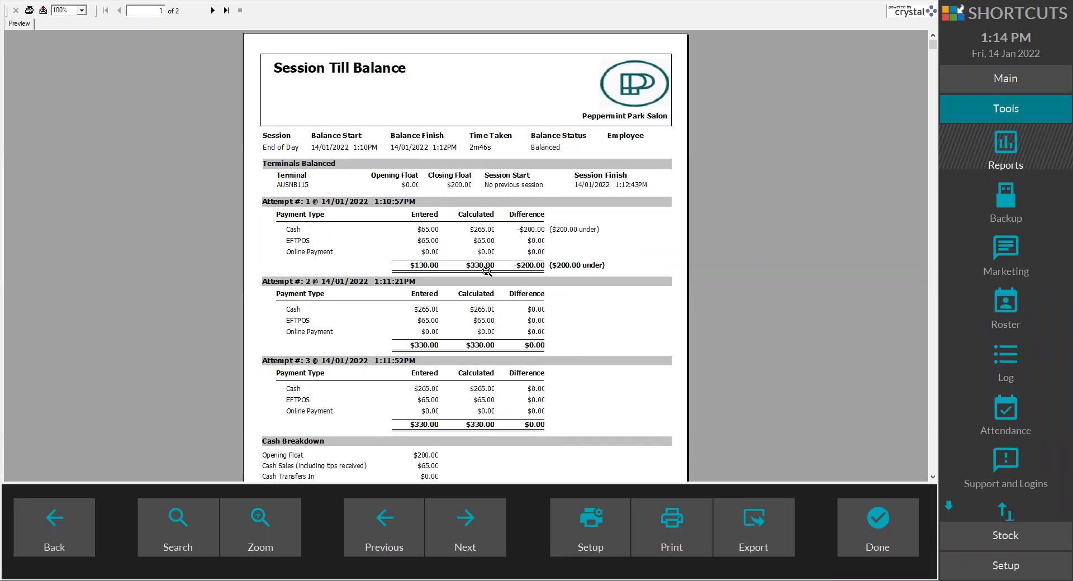
scroll(544, 418, "down", 3)
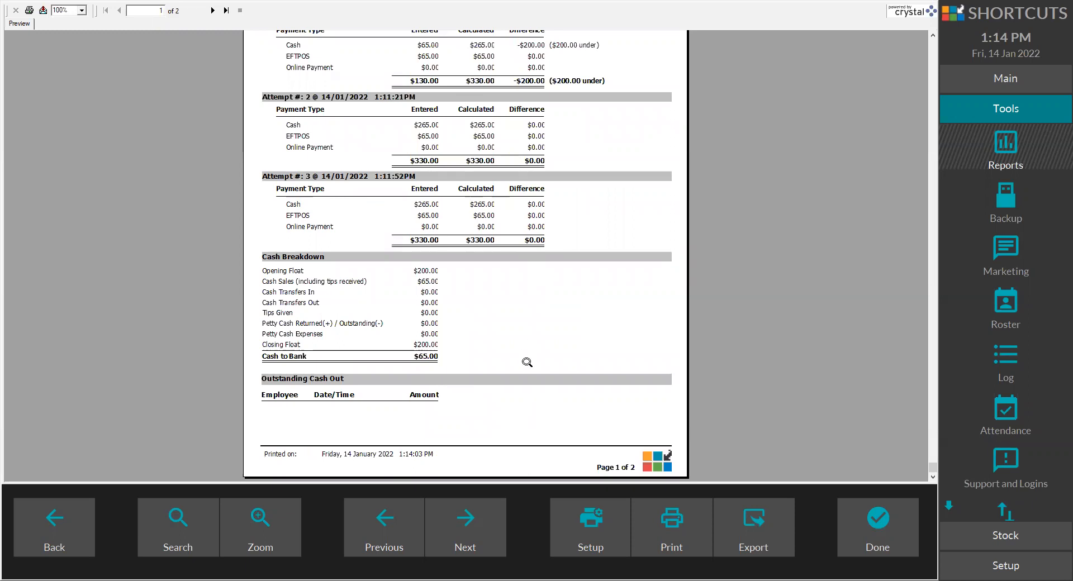
scroll(526, 366, "up", 3)
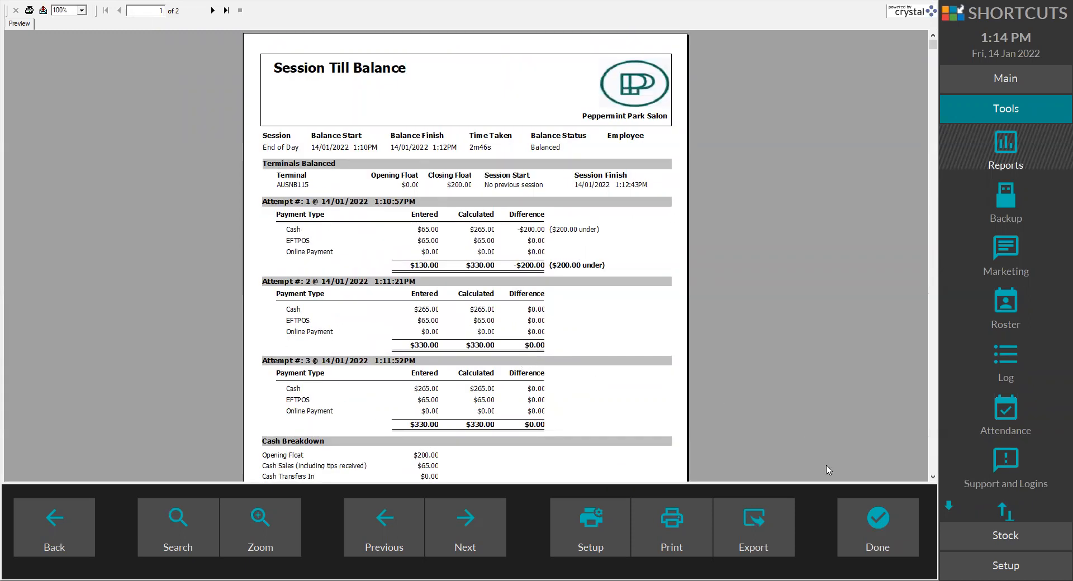